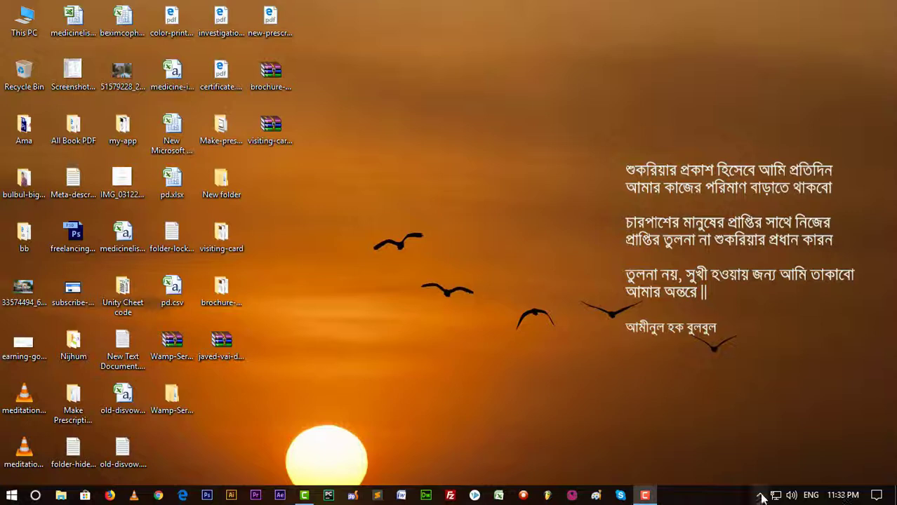
Reveal the hidden notification-area icons to see the two running background apps.
left_click(760, 495)
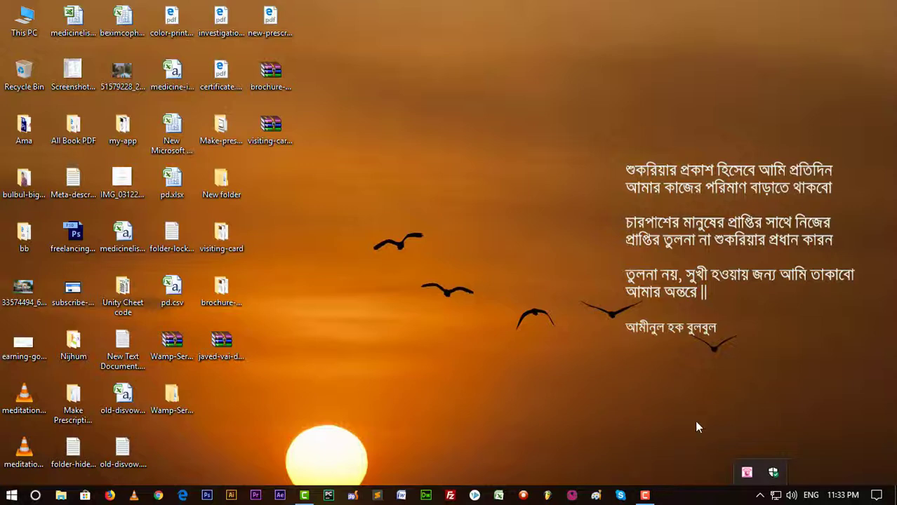
From Taskbar settings, check the greyed-out Power toggle under system icons, then close Settings.
right_click(715, 494)
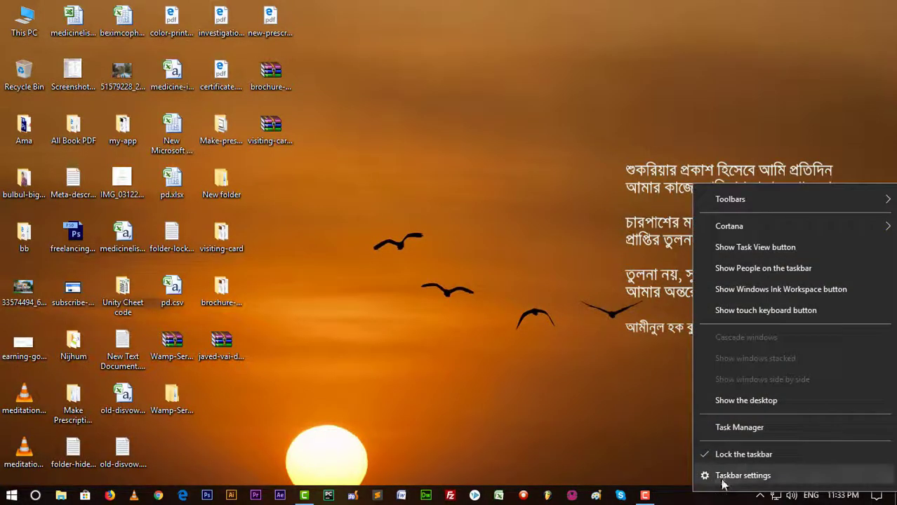
left_click(723, 483)
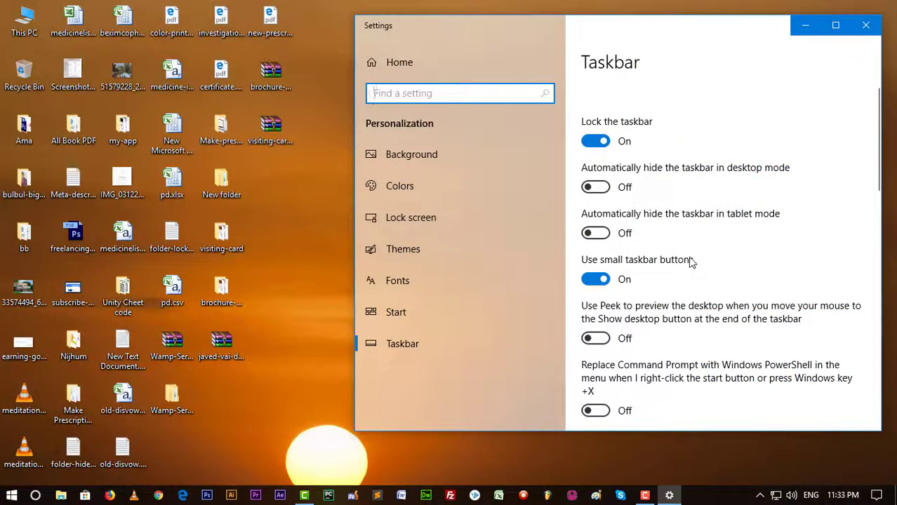
scroll(688, 246, "down", 6)
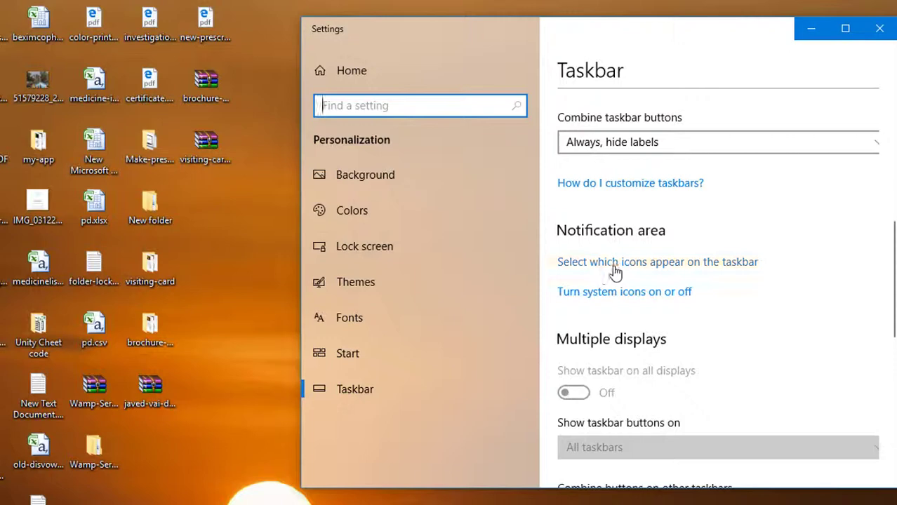
left_click(607, 301)
left_click(660, 299)
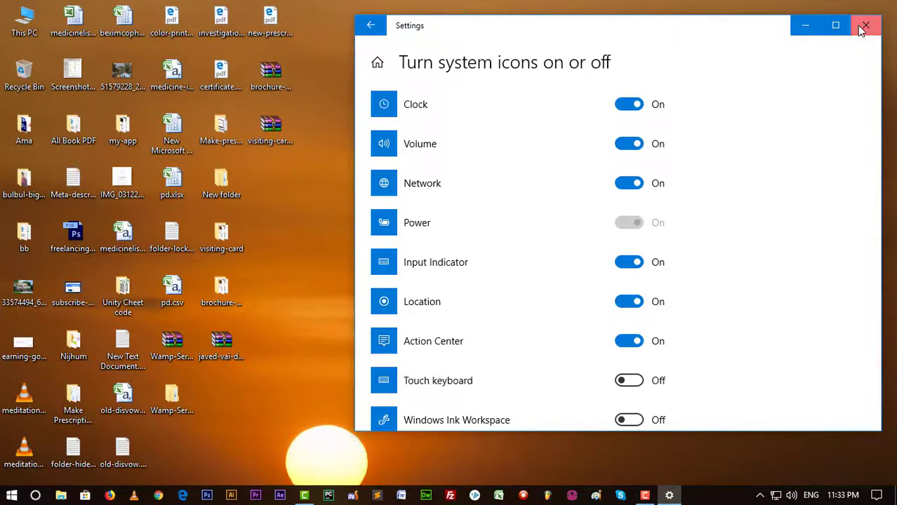
left_click(859, 26)
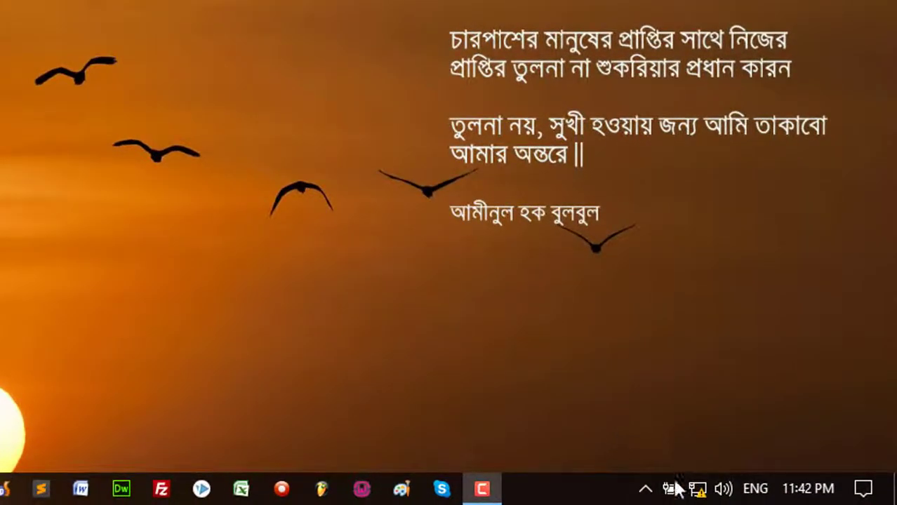
Check the battery icon's status: 100% available, plugged in and charging.
mouse_move(676, 495)
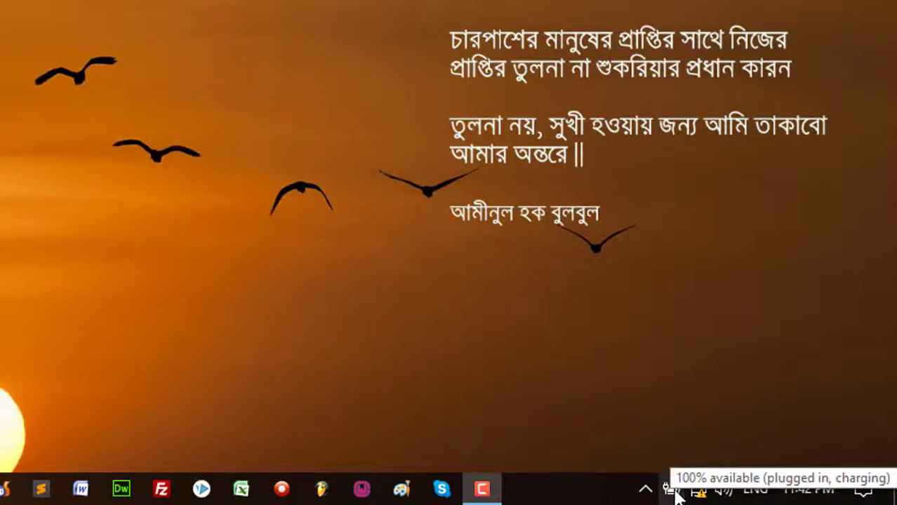
Go to the 'Turn system icons on or off' page from Taskbar settings.
right_click(584, 490)
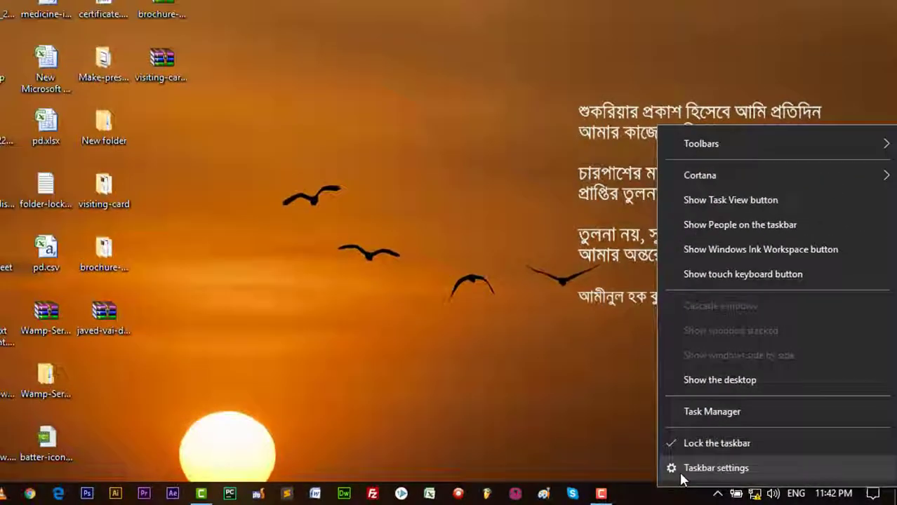
left_click(595, 473)
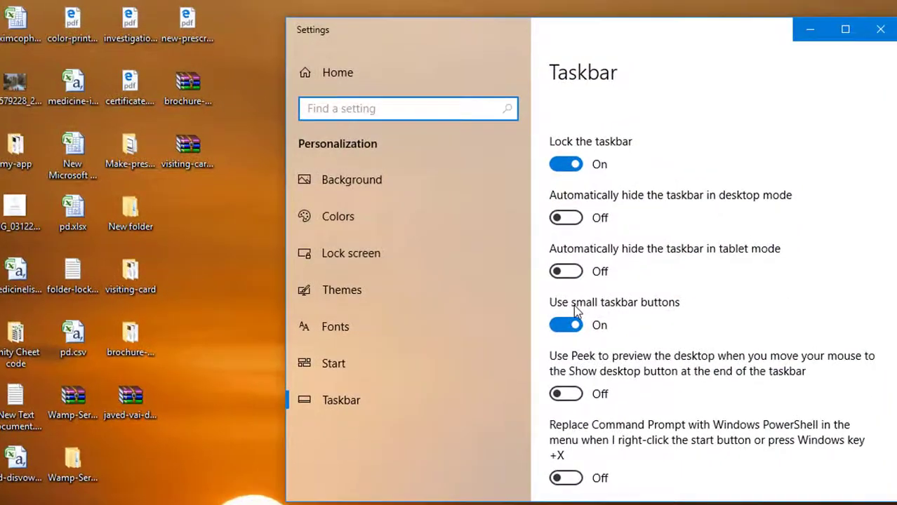
scroll(574, 311, "down", 7)
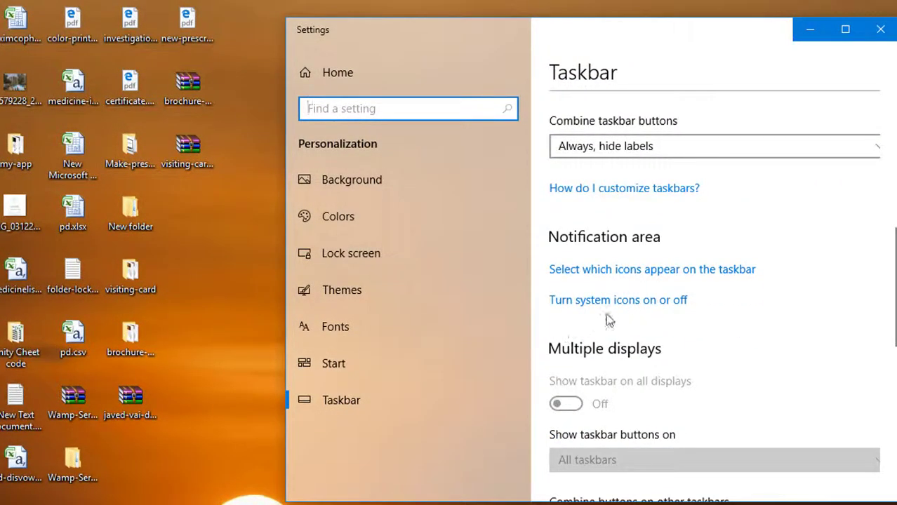
left_click(609, 302)
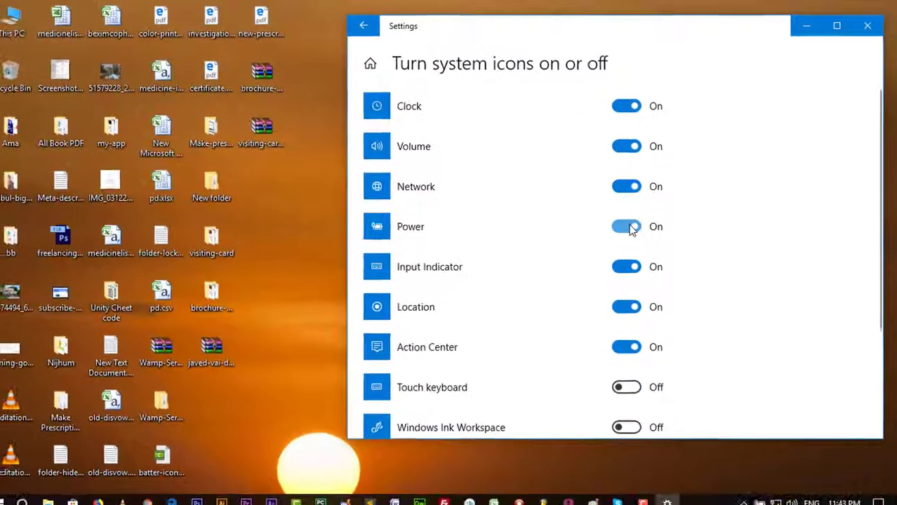
Toggle the Power system icon off and on twice, leaving it On.
left_click(605, 259)
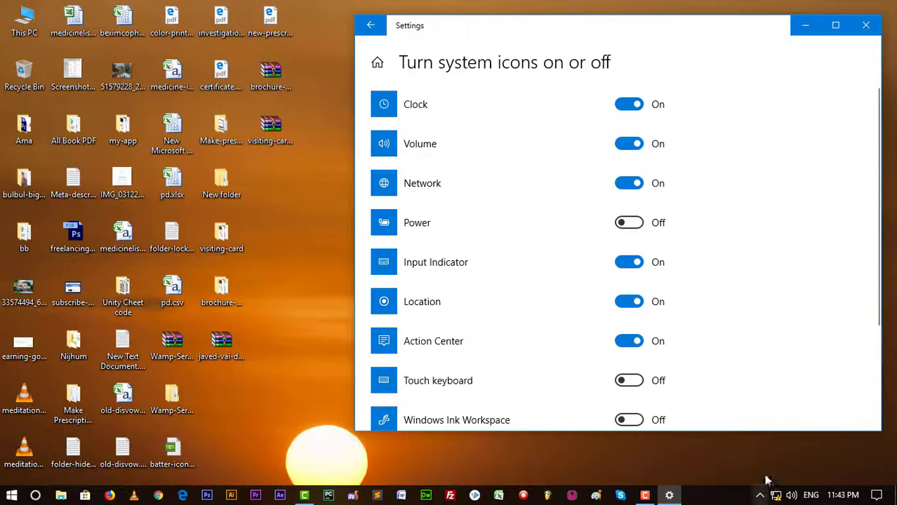
left_click(633, 224)
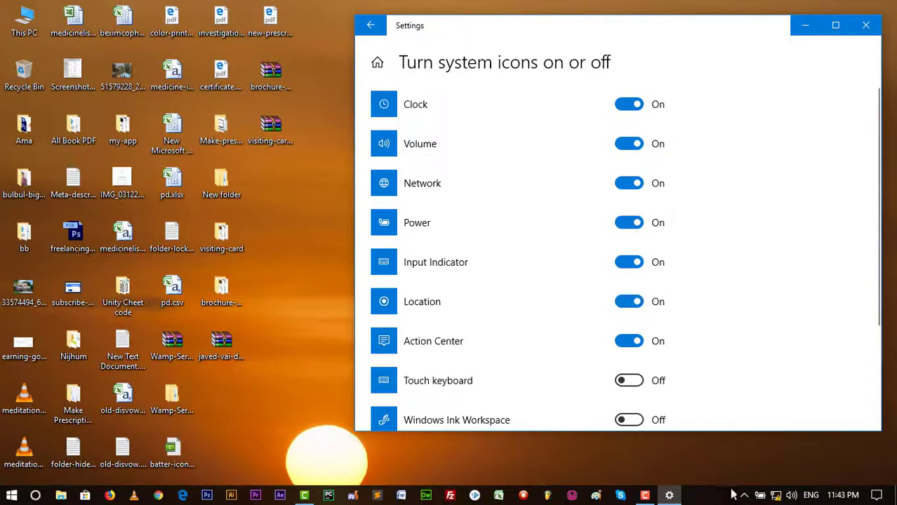
left_click(635, 228)
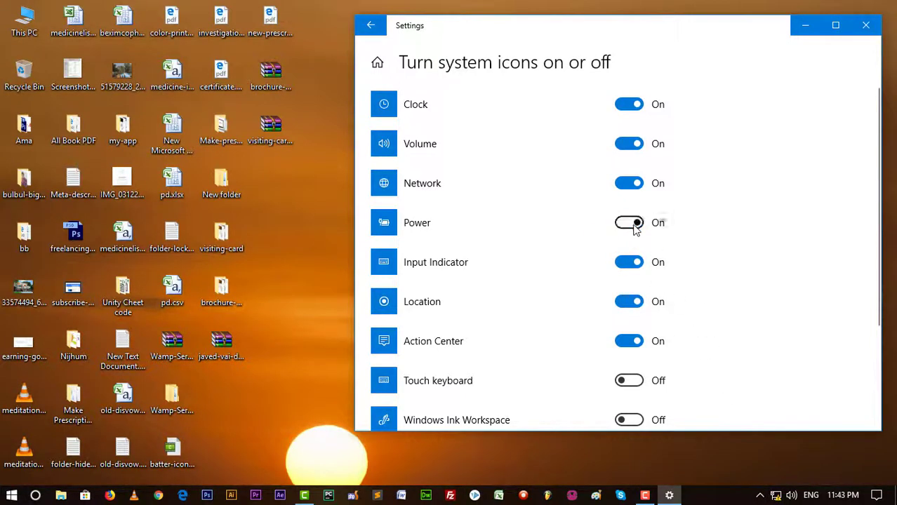
left_click(633, 225)
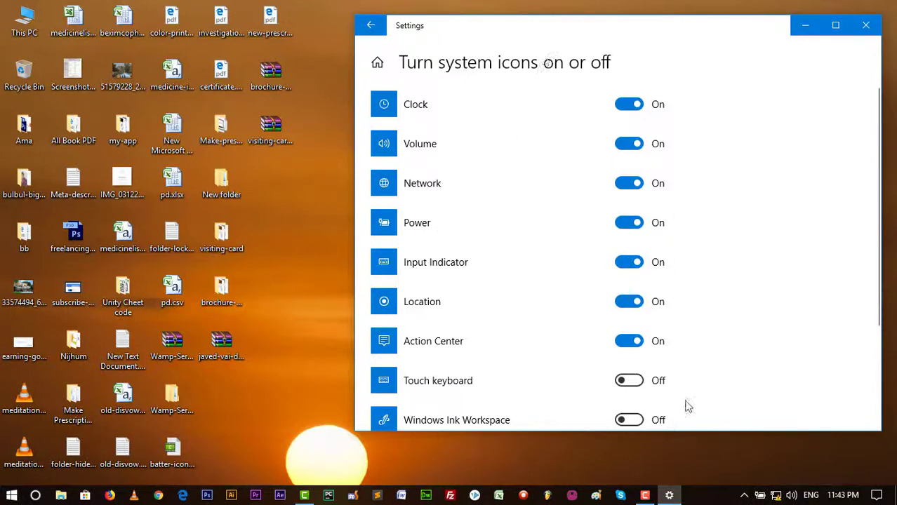
Return to 'Turn system icons on or off' and toggle Power off and back On.
right_click(727, 495)
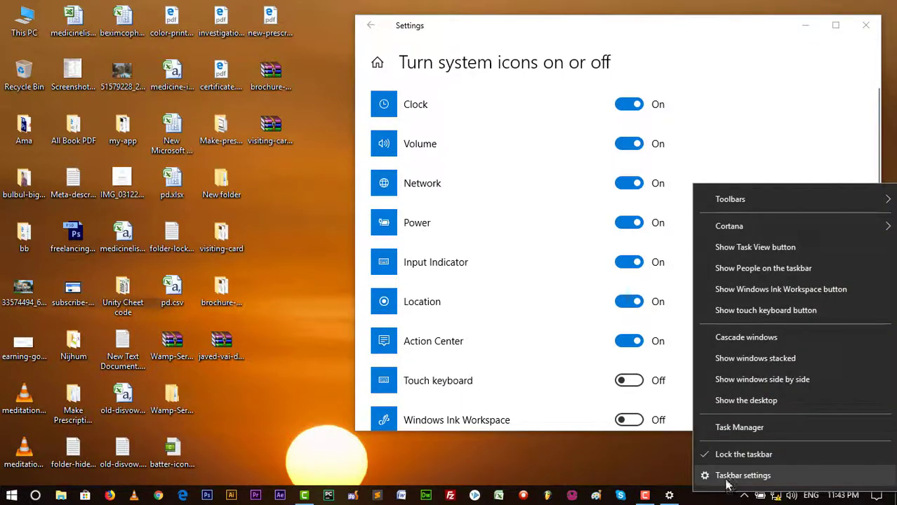
left_click(727, 474)
scroll(709, 293, "down", 5)
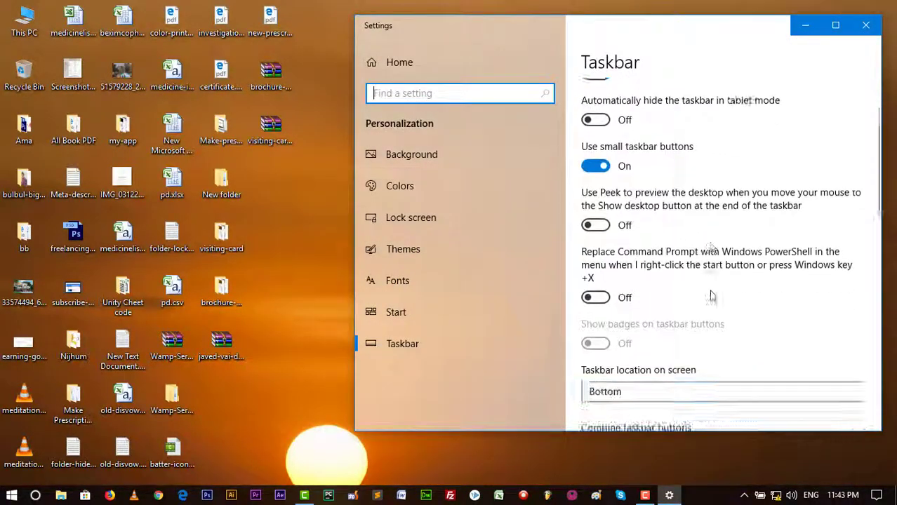
scroll(708, 293, "down", 3)
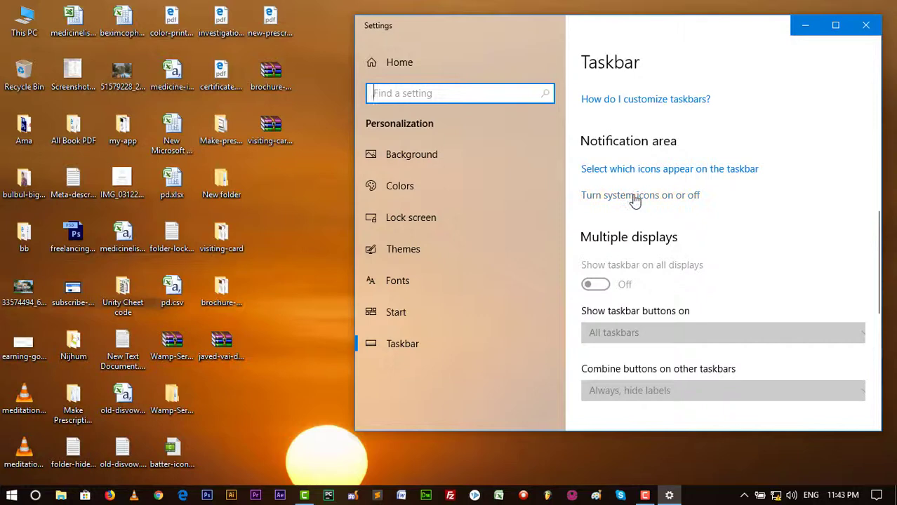
left_click(635, 196)
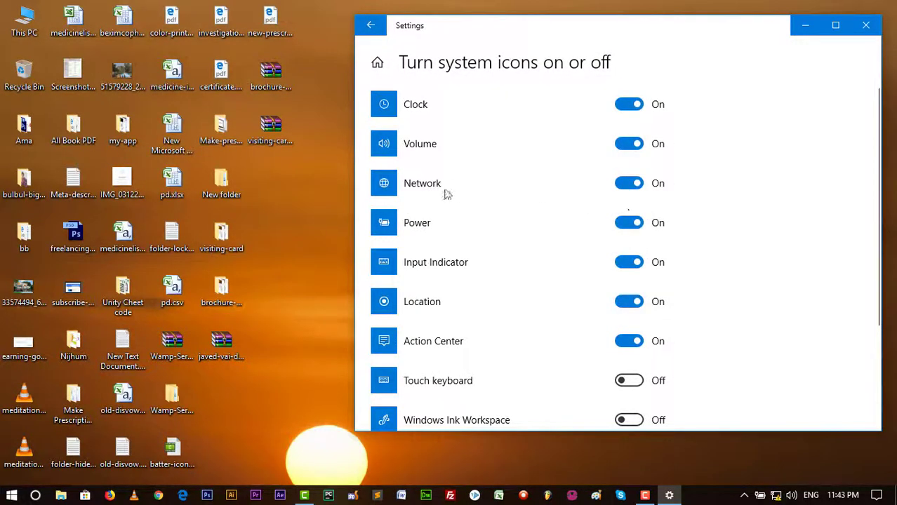
left_click(621, 223)
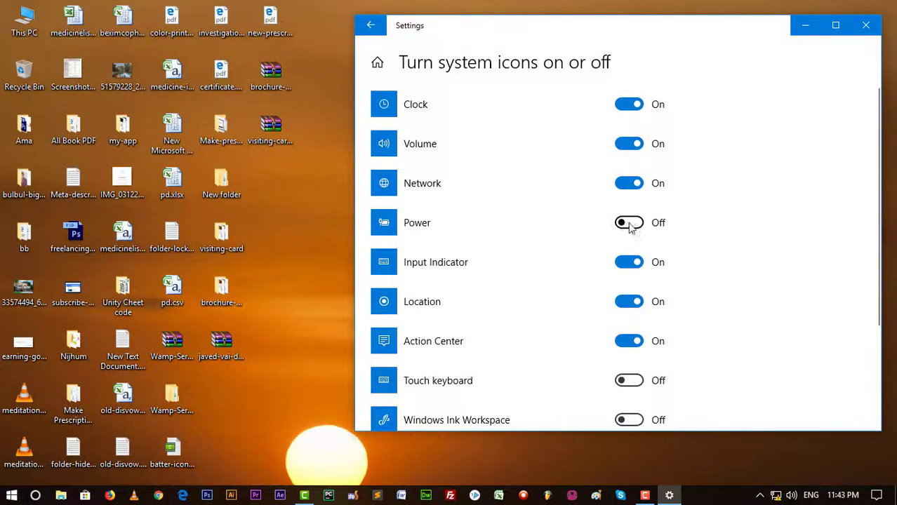
left_click(629, 223)
Switch the Network icon On, and toggle Volume and Clock off and back on.
left_click(626, 185)
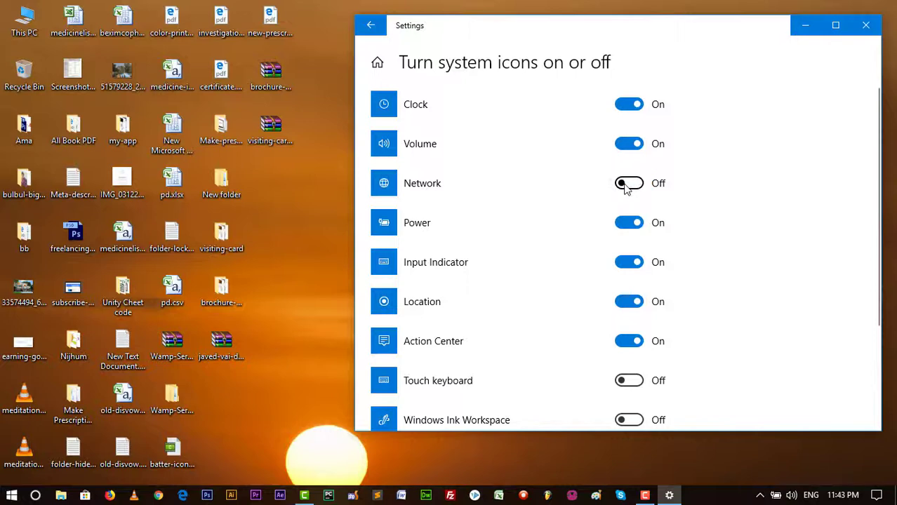
left_click(640, 185)
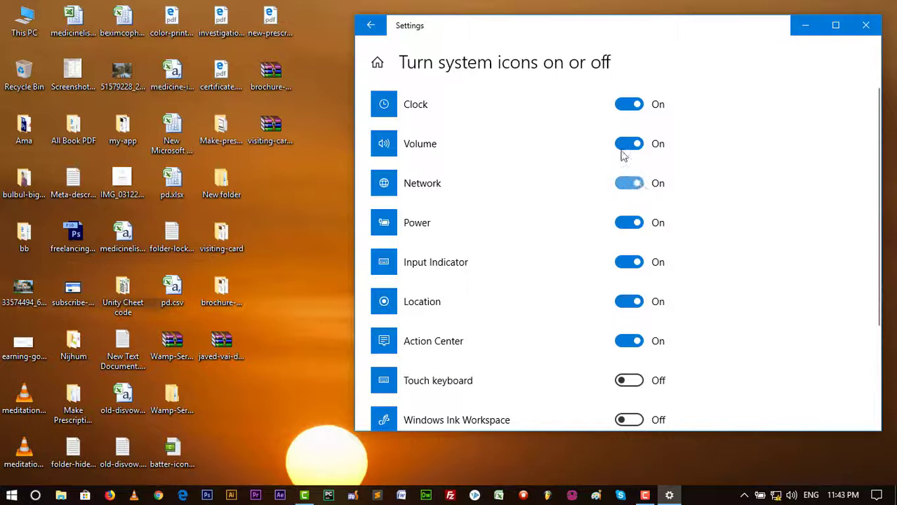
left_click(628, 145)
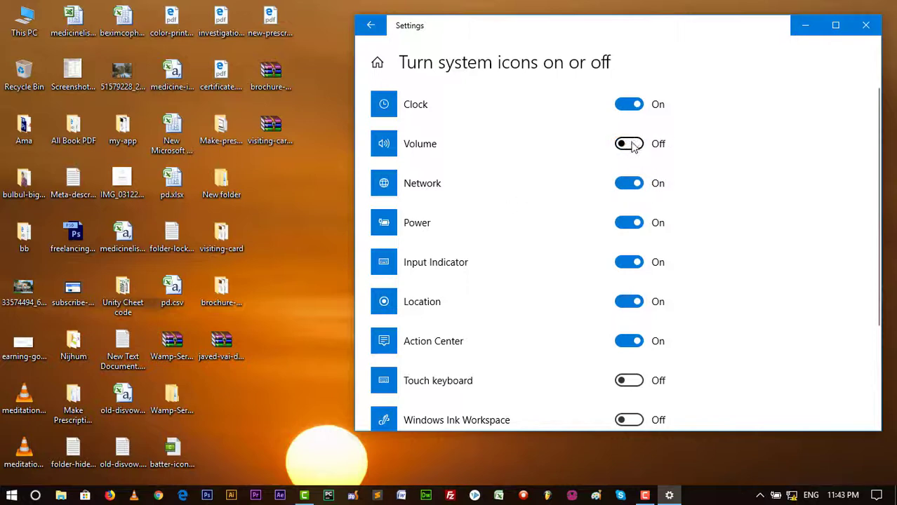
left_click(634, 146)
left_click(628, 105)
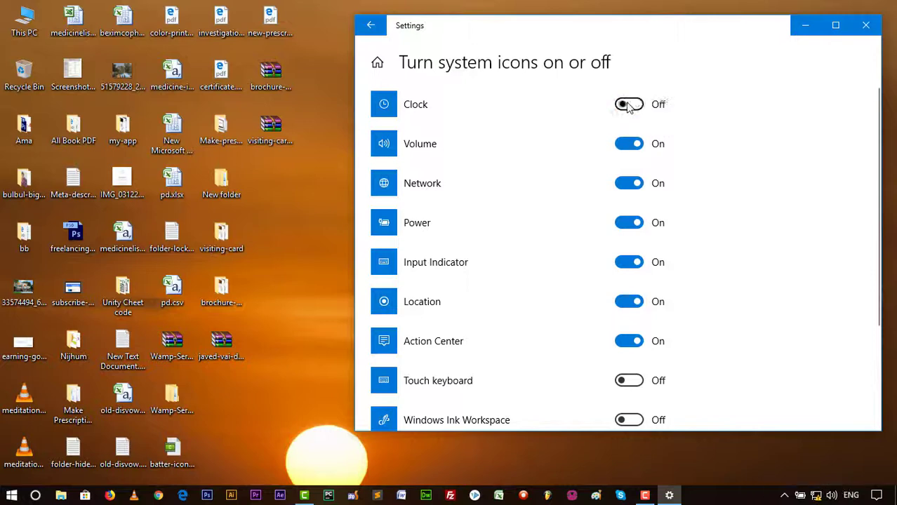
left_click(628, 105)
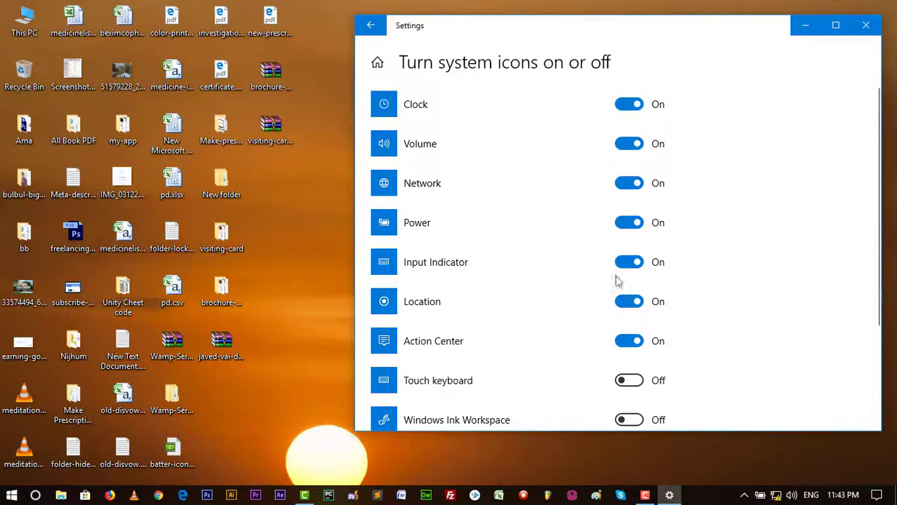
scroll(630, 284, "down", 2)
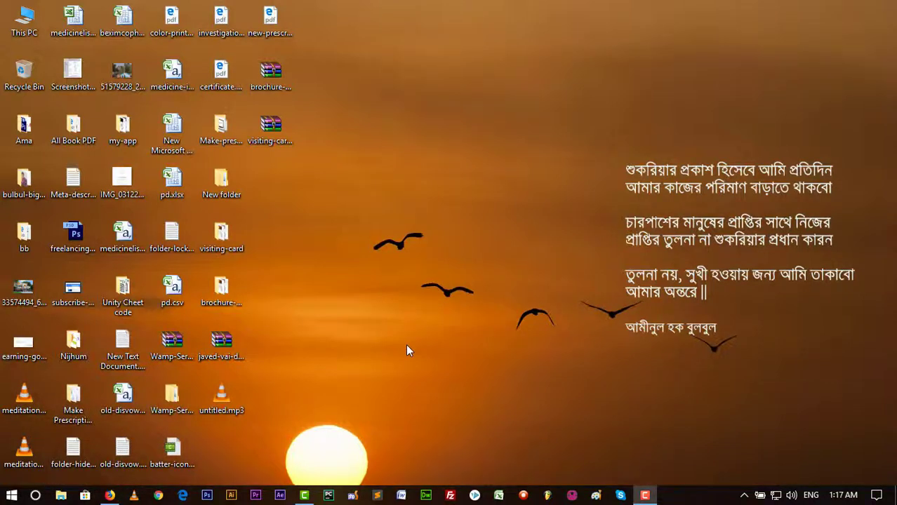
Search Windows for 'device' and launch Device Manager from the results.
left_click(36, 496)
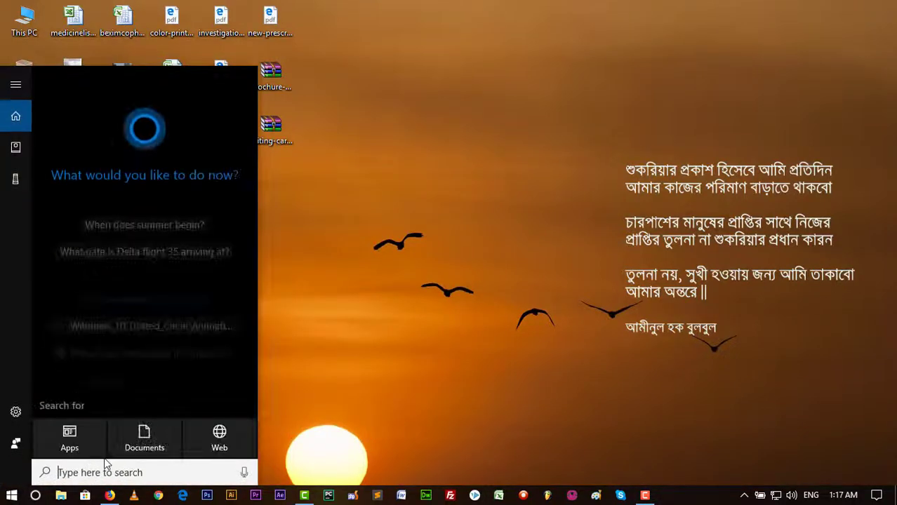
type("dev")
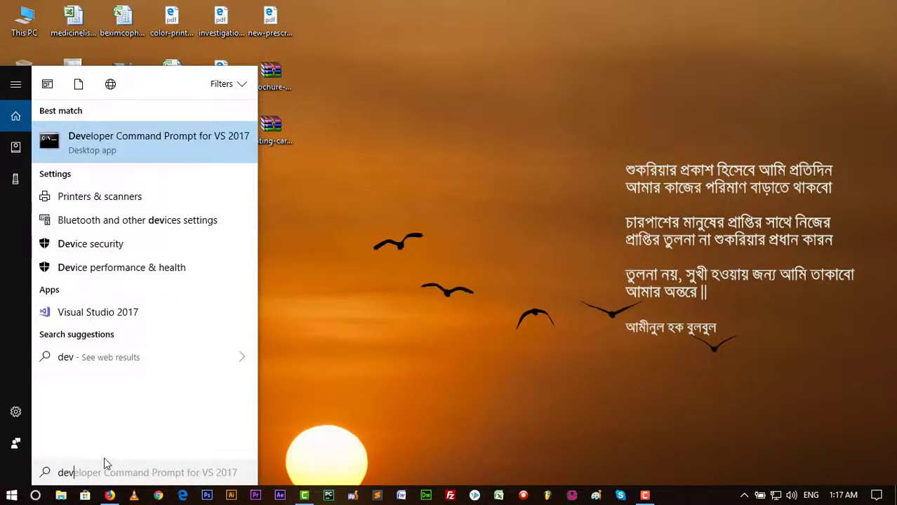
type("ic")
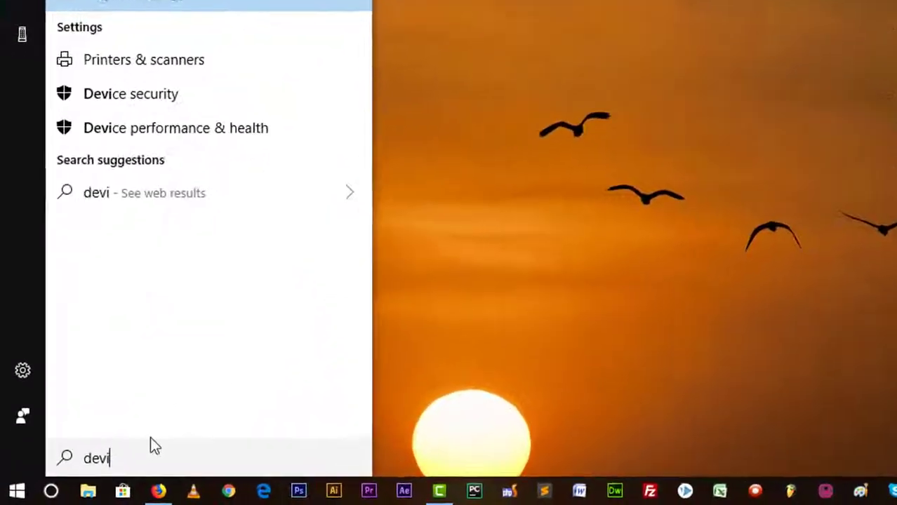
type("e")
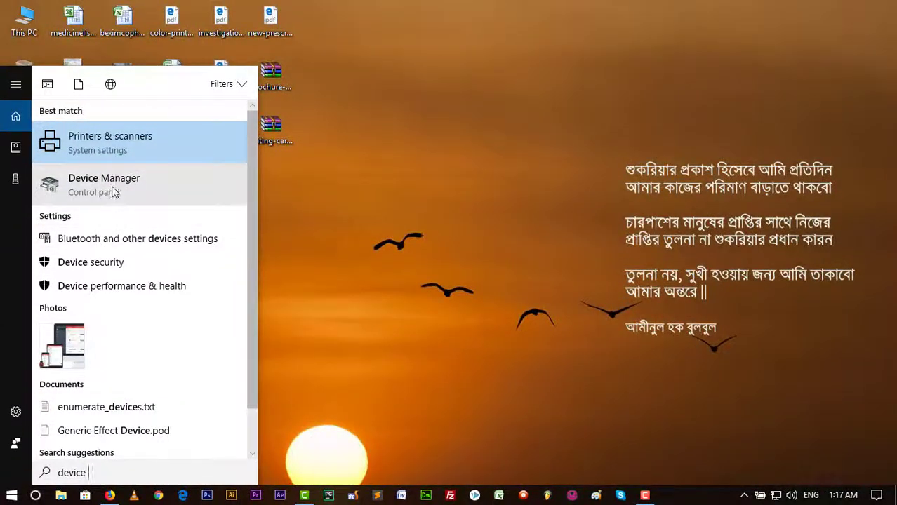
left_click(114, 193)
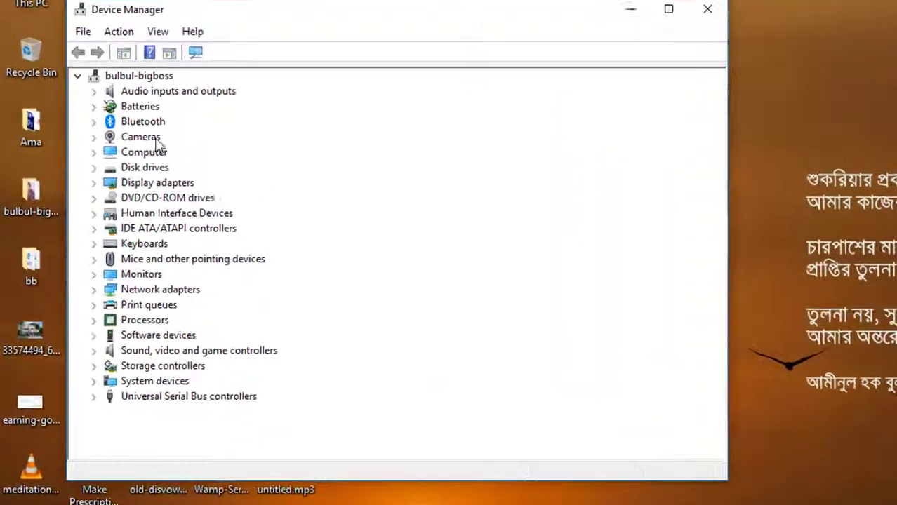
Under Batteries, auto-search for a Microsoft AC Adapter driver update; the best driver is already installed.
left_click(73, 114)
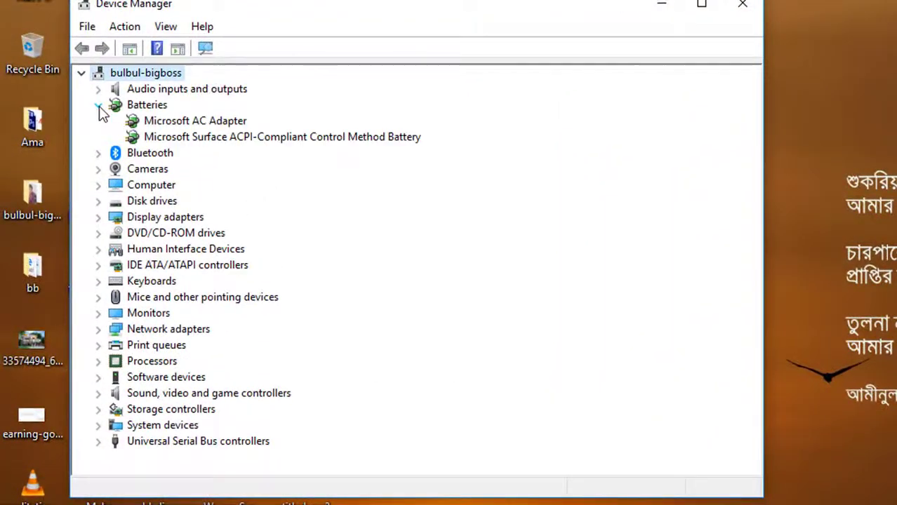
left_click(211, 124)
right_click(211, 125)
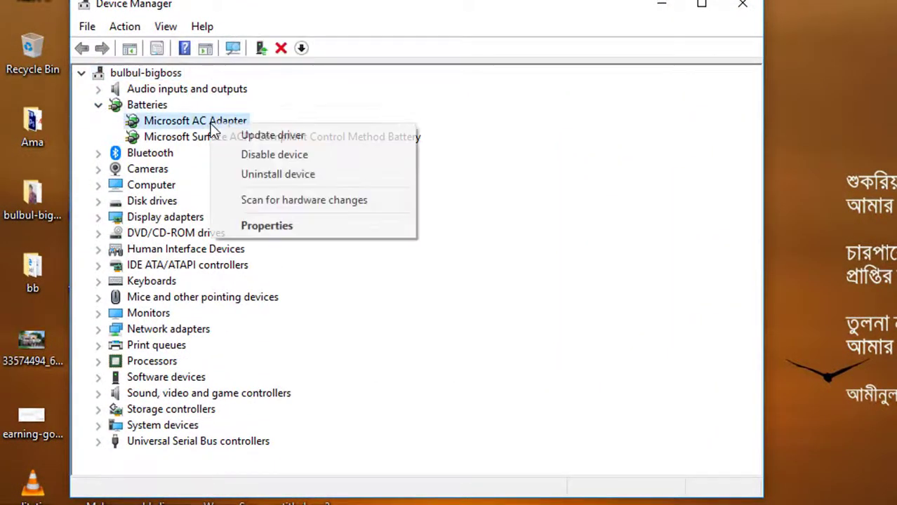
left_click(267, 136)
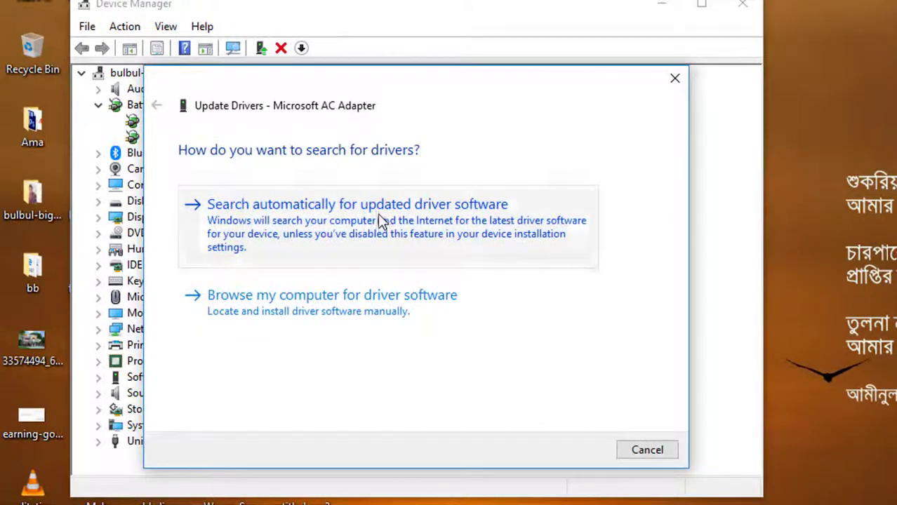
left_click(432, 223)
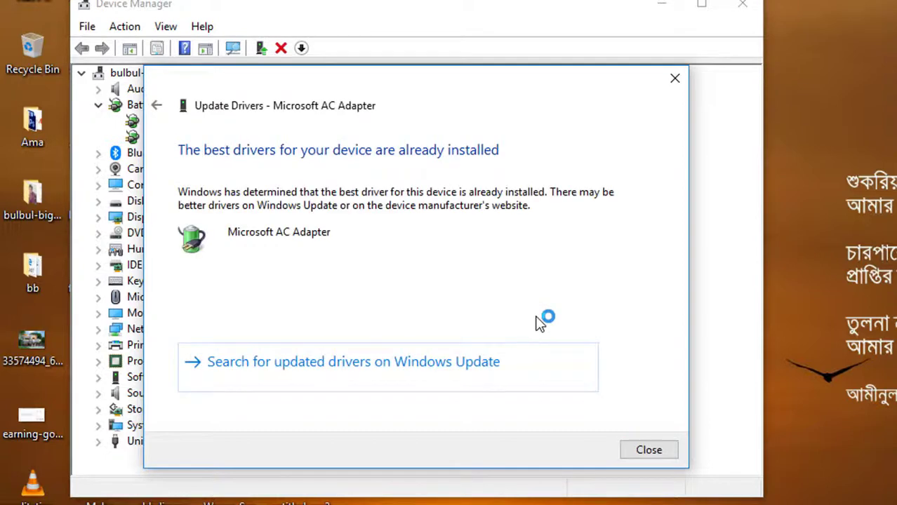
left_click(649, 450)
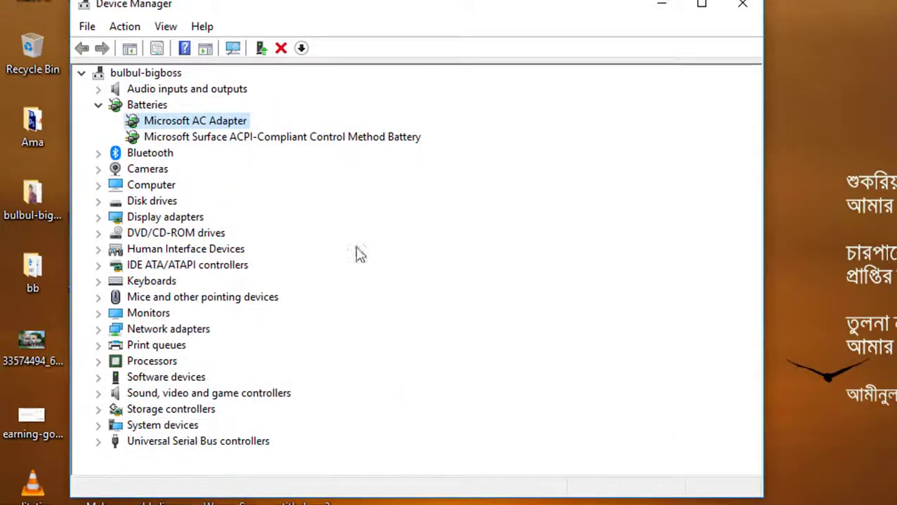
Disable the Microsoft AC Adapter, confirming with Yes, then enable it again.
right_click(198, 125)
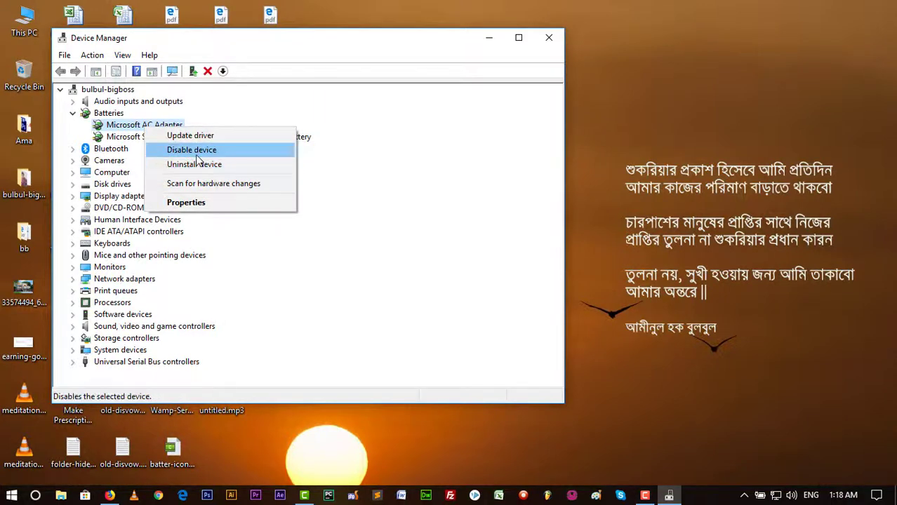
left_click(191, 150)
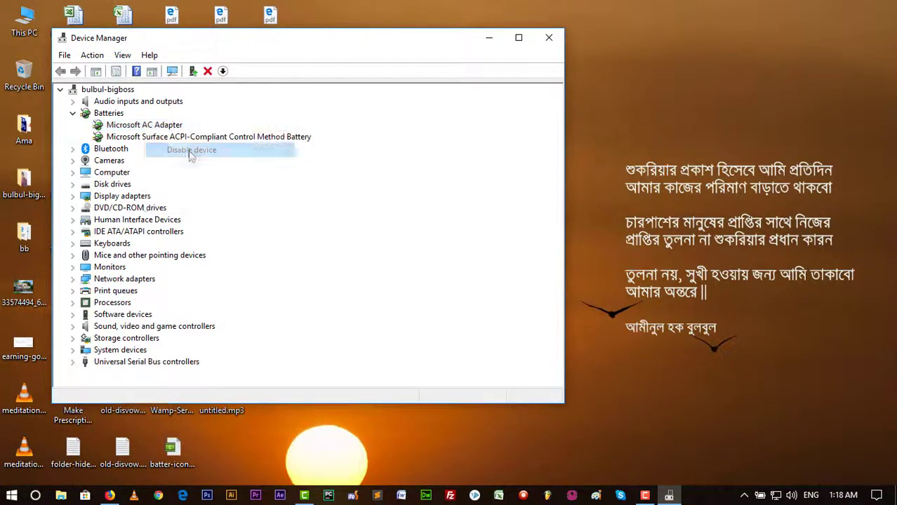
left_click(480, 264)
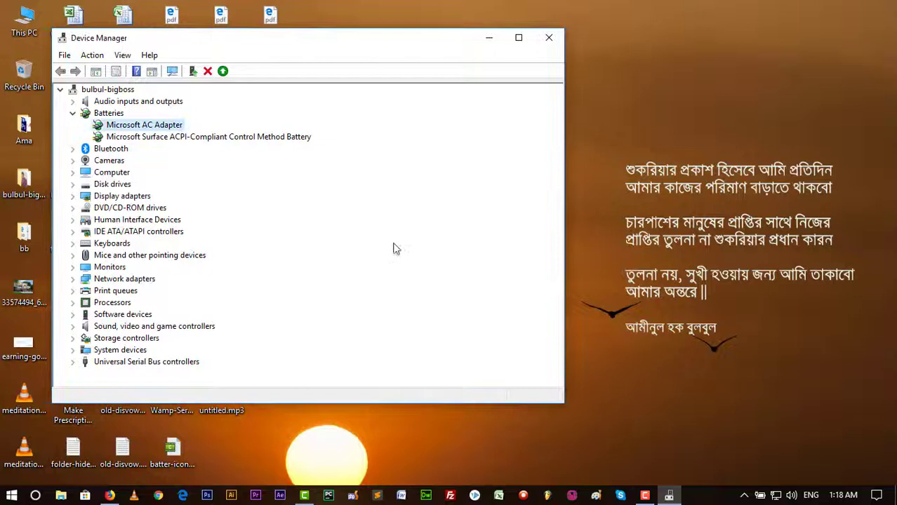
right_click(156, 132)
left_click(193, 151)
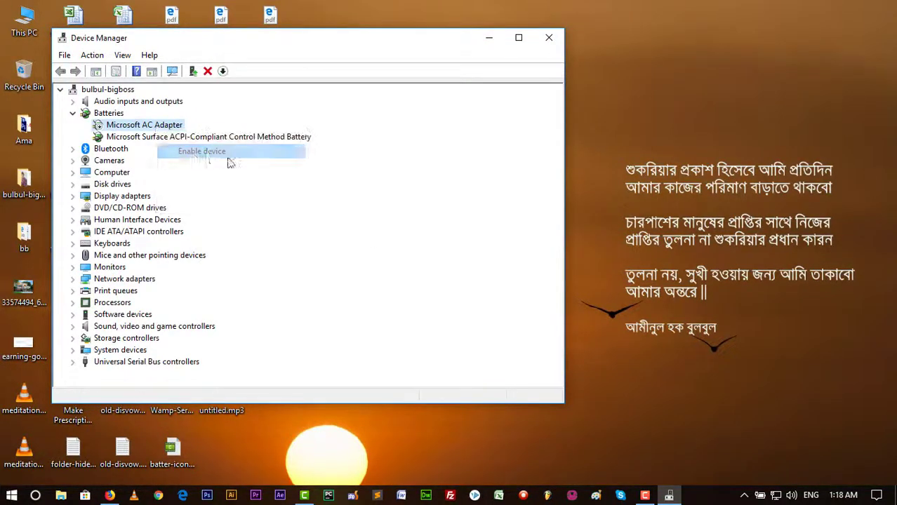